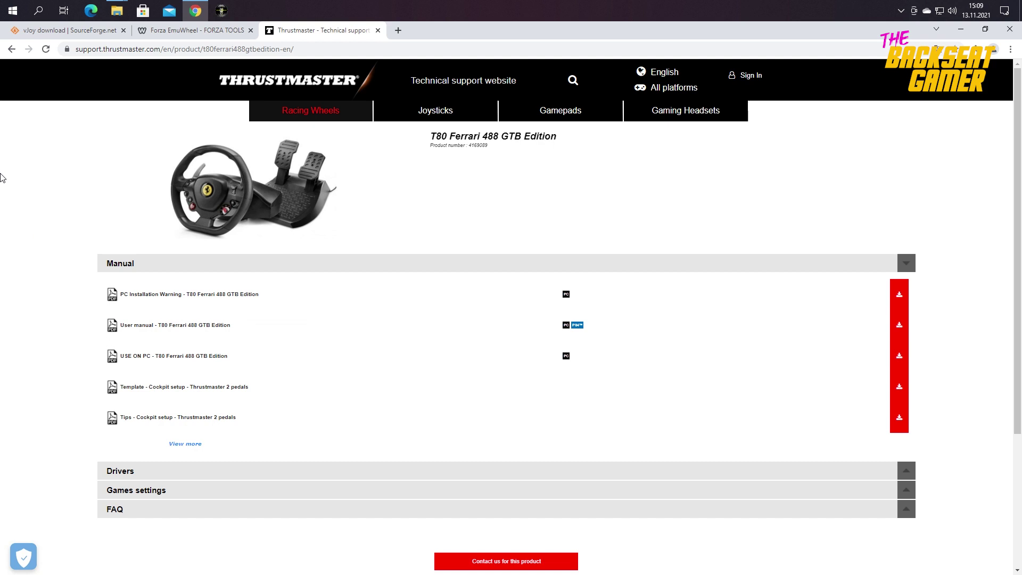
scroll(1, 177, "down", 2)
scroll(2, 177, "down", 1)
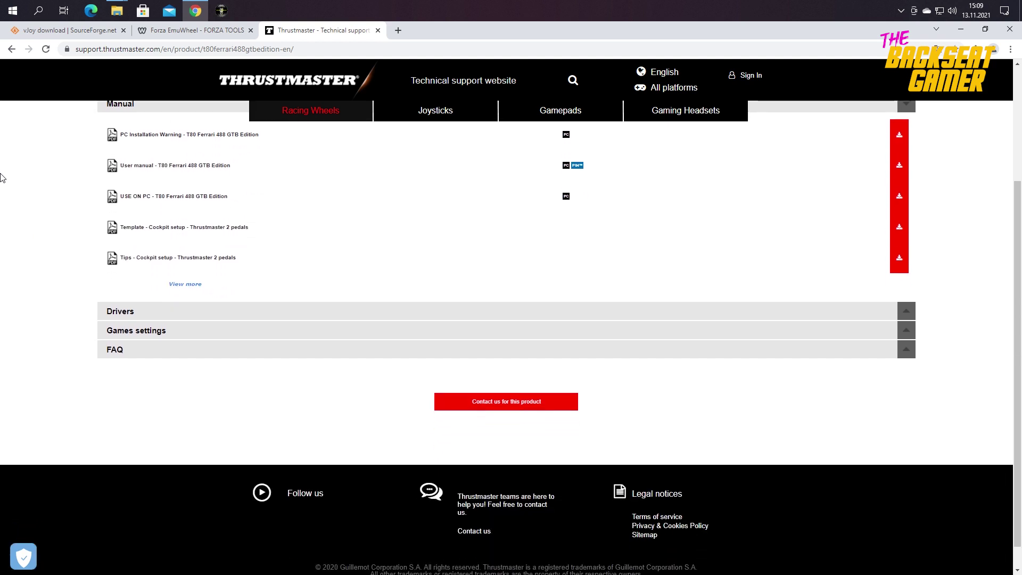
Step: Expand the Drivers section and download Unified Drivers Package 2018.FFD.2
left_click(115, 314)
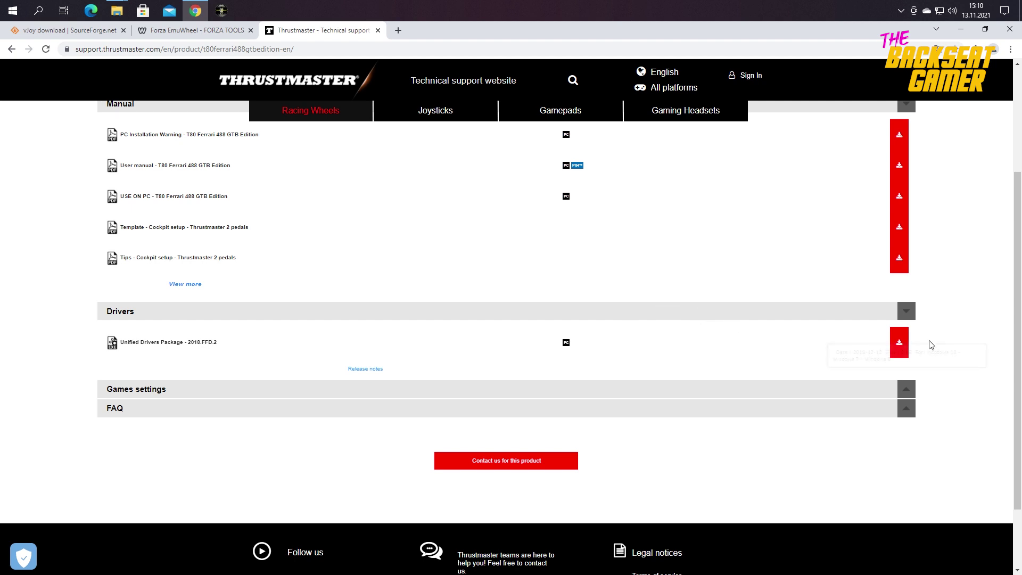
left_click(902, 343)
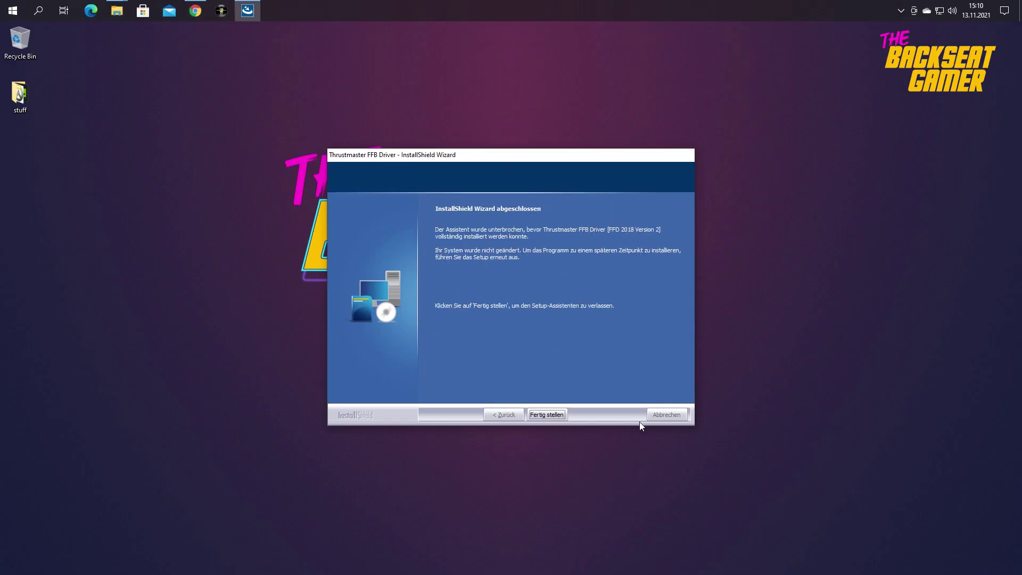
Step: Finish the Thrustmaster FFB Driver setup with 'Fertig stellen'
left_click(558, 416)
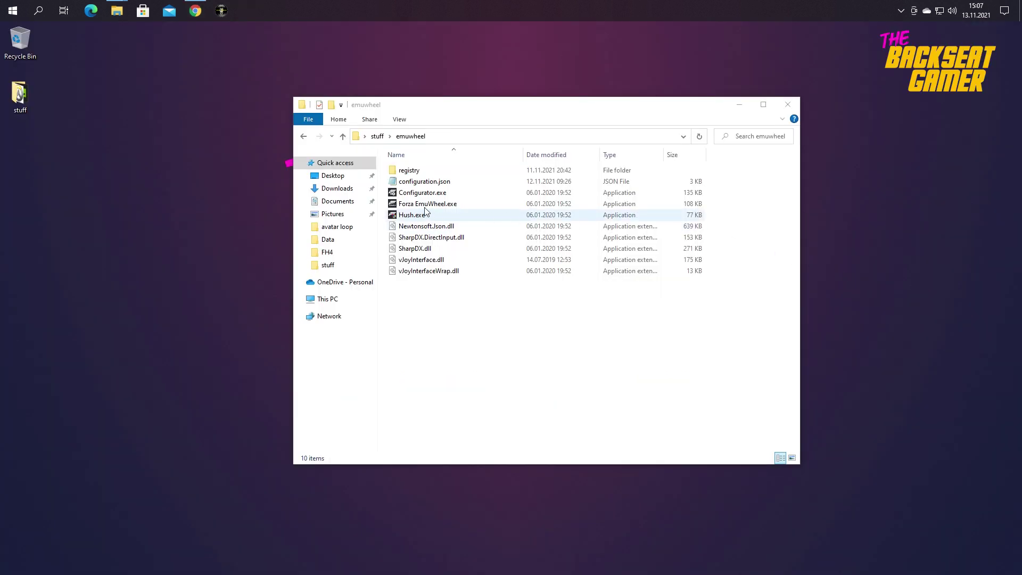
left_click(415, 194)
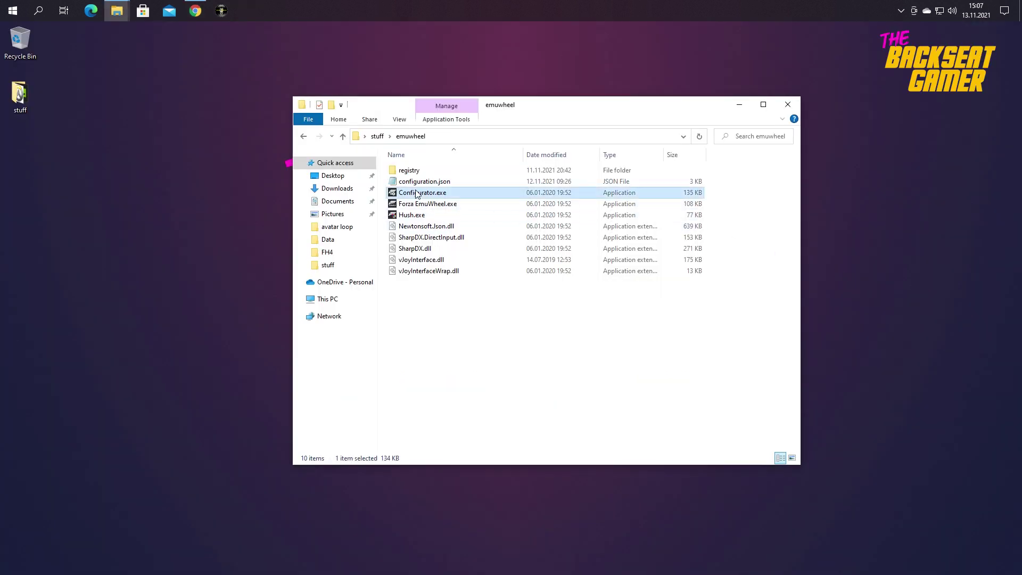
left_click(477, 349)
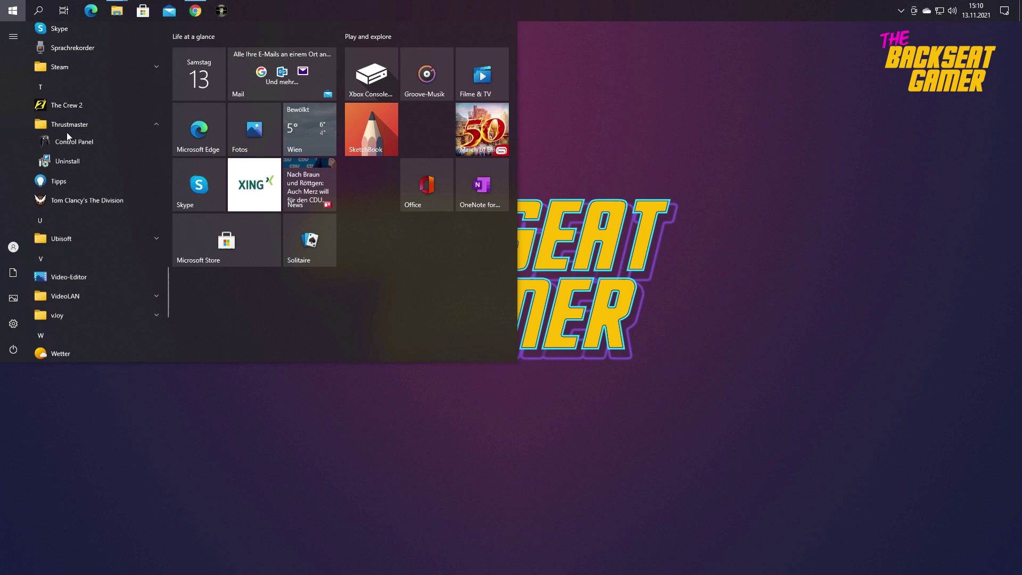
left_click(73, 142)
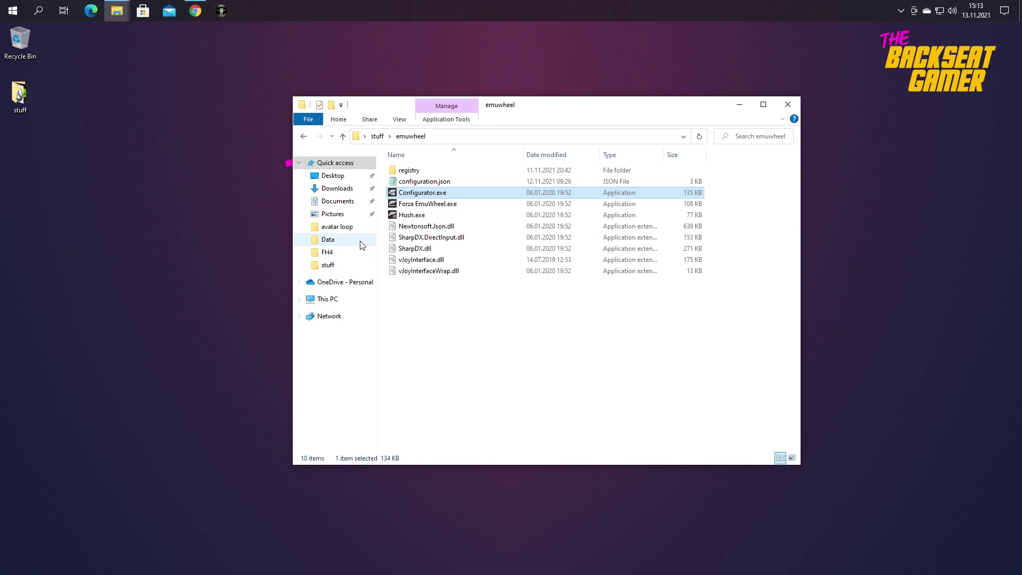
Step: In Configurator.exe, bind the D-pad and assign XboxView to a wheel button
double_click(399, 195)
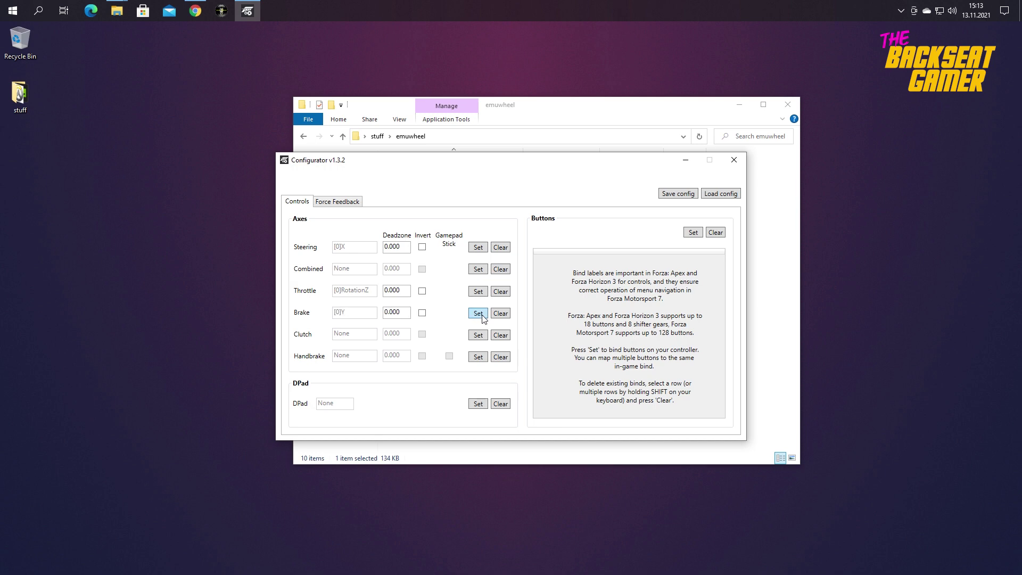
left_click(488, 409)
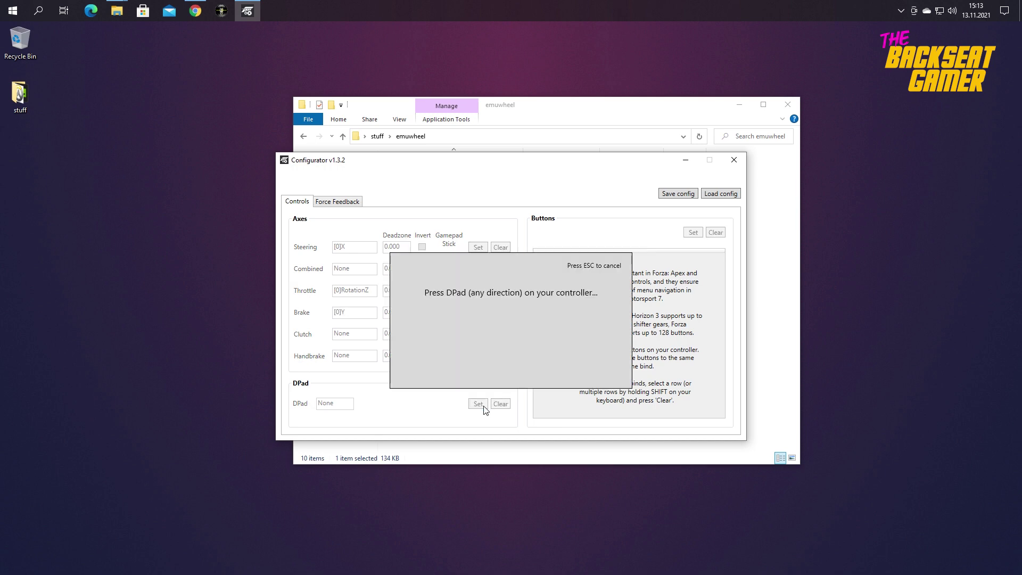
left_click(692, 232)
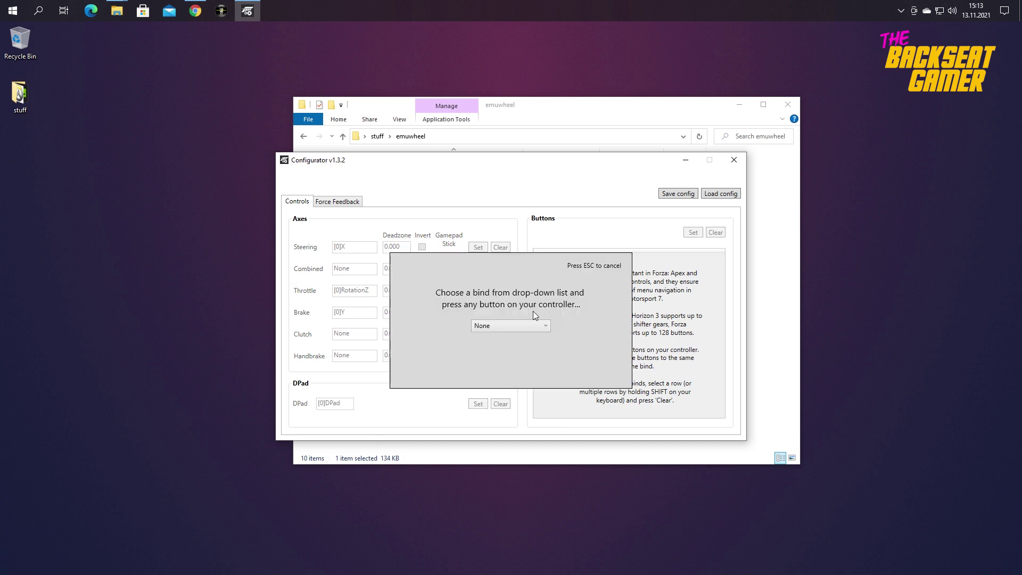
left_click(510, 326)
left_click(507, 349)
left_click(692, 232)
left_click(533, 325)
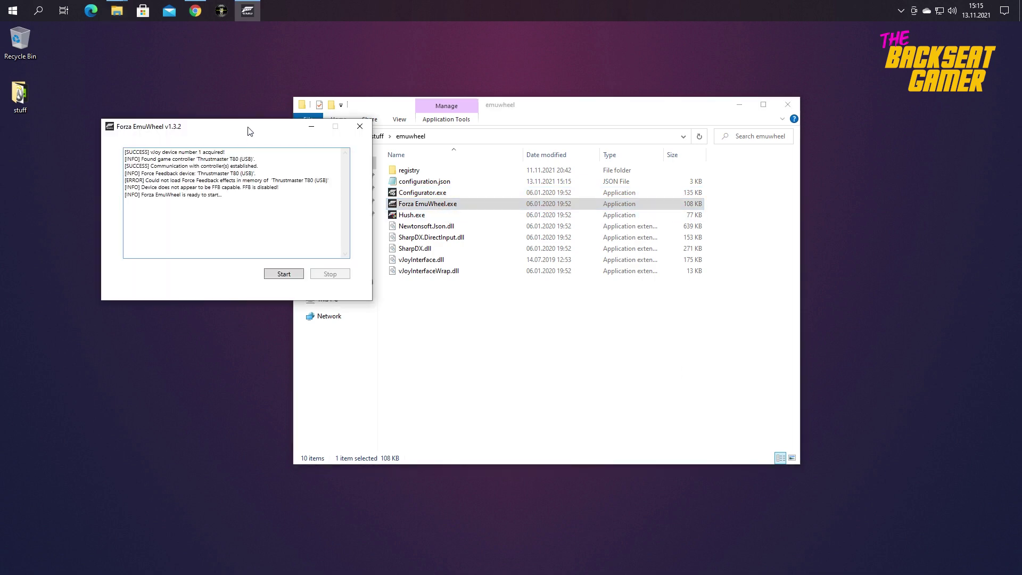
Step: Move the Forza EmuWheel window aside
left_click_drag(248, 131, 169, 141)
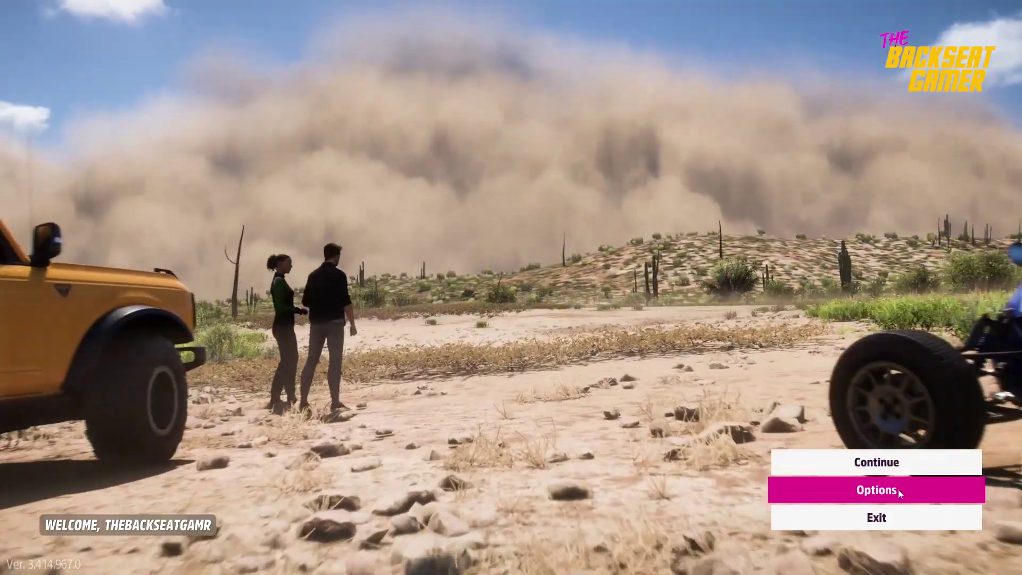
Step: Go to Options > Controls > Change Input Mapping and tab over to the Wheel bindings
left_click(898, 490)
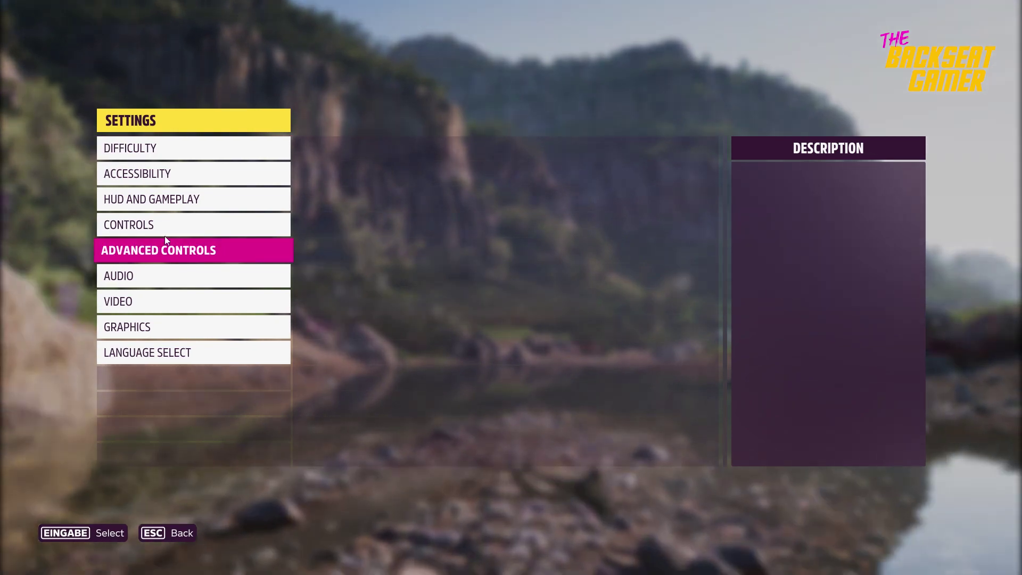
left_click(144, 222)
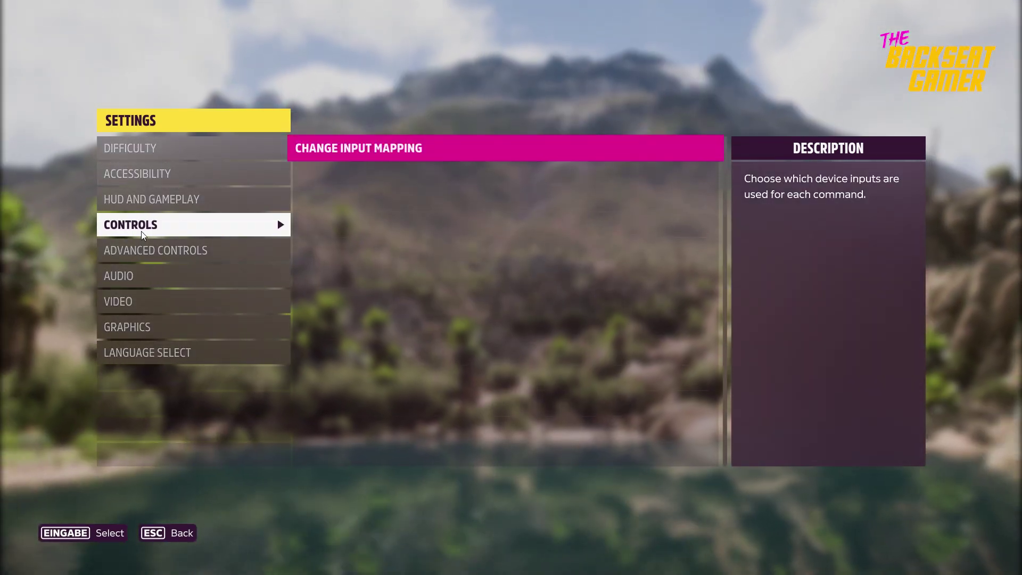
left_click(334, 148)
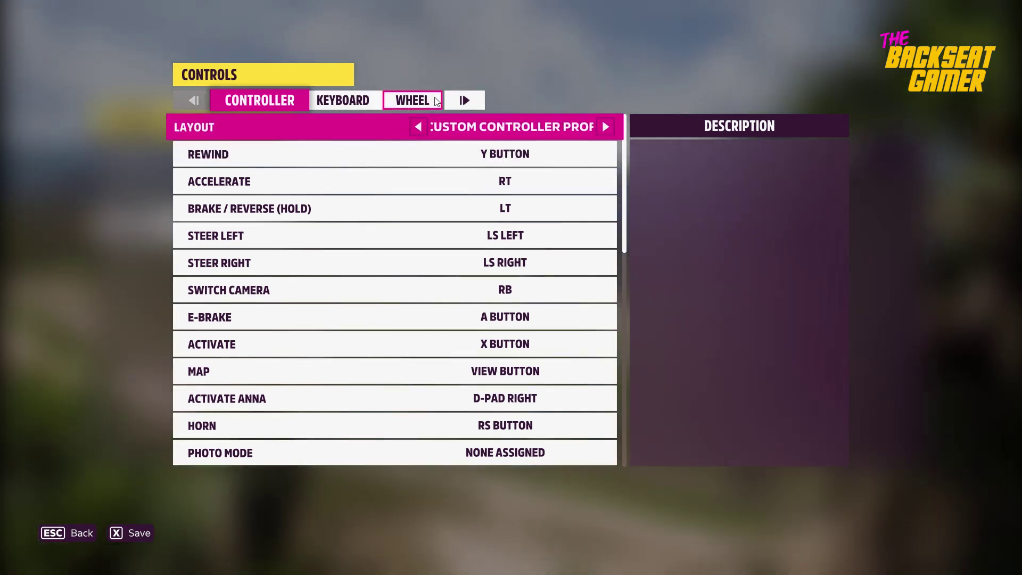
left_click(464, 100)
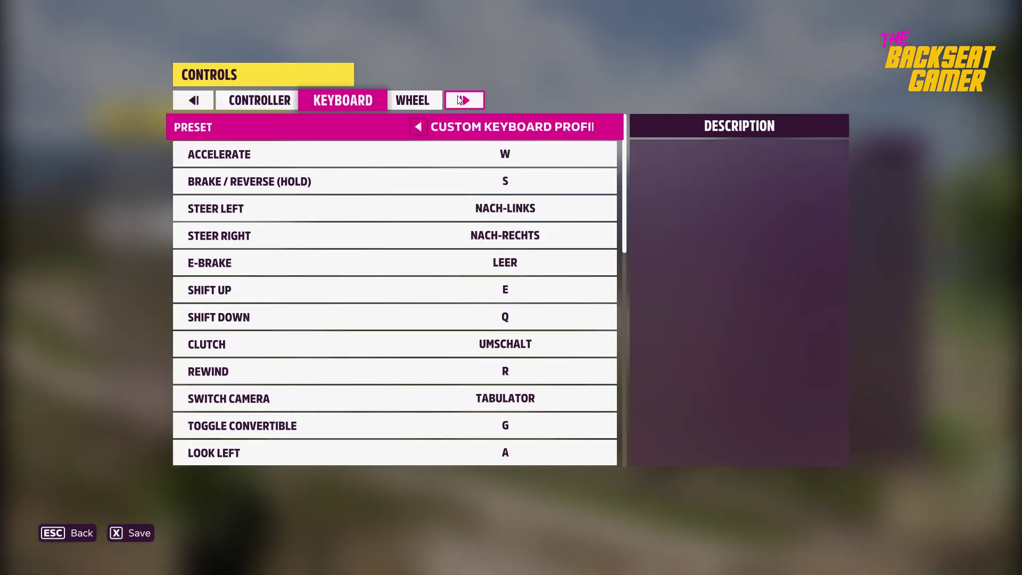
left_click(464, 100)
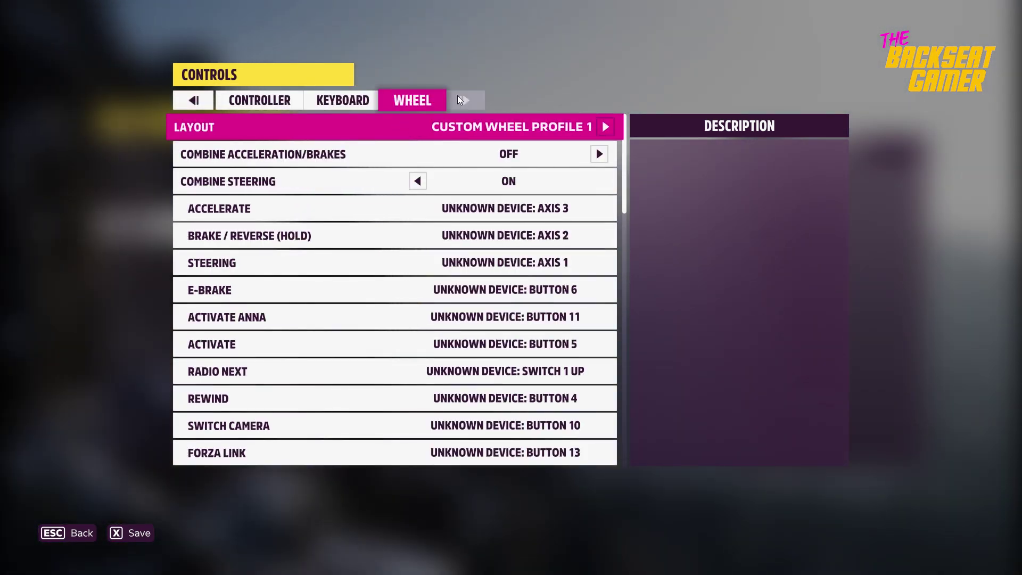